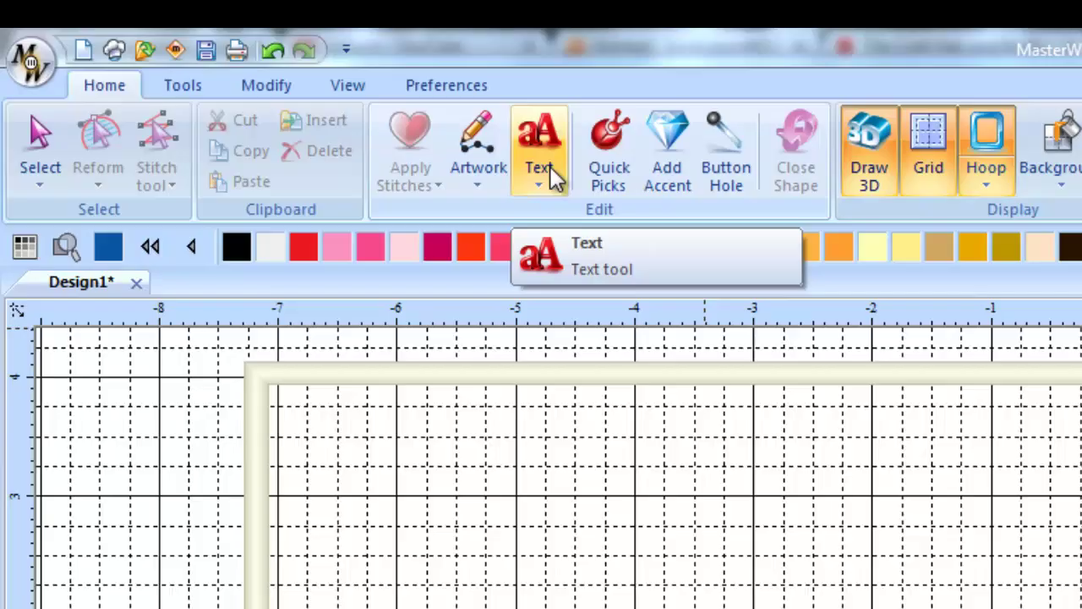
Step: Place a default text object near the centre of the hoop with the standard Text tool
click(554, 177)
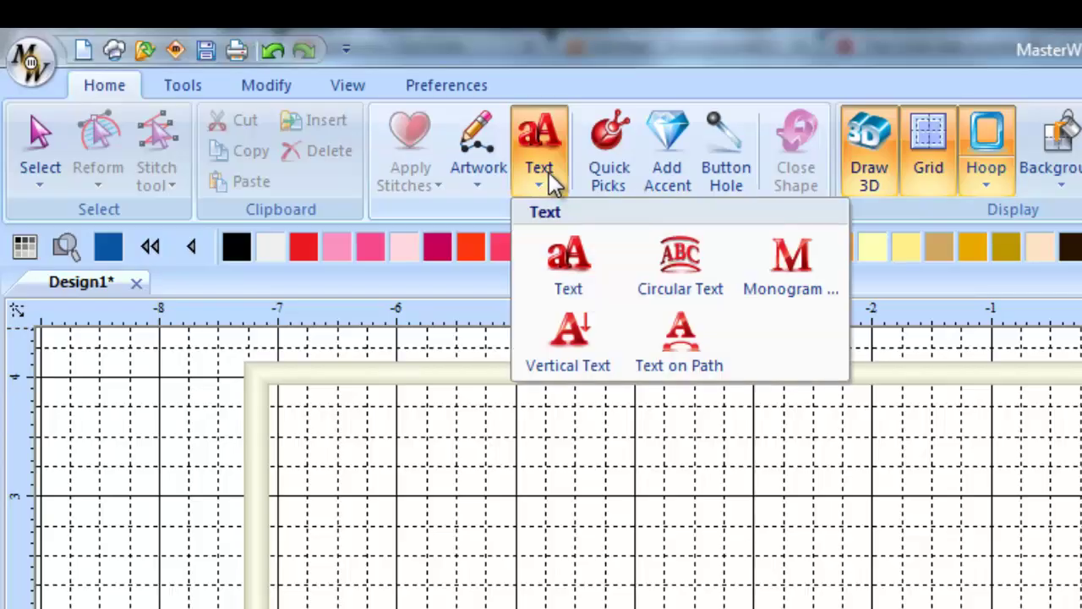
click(581, 268)
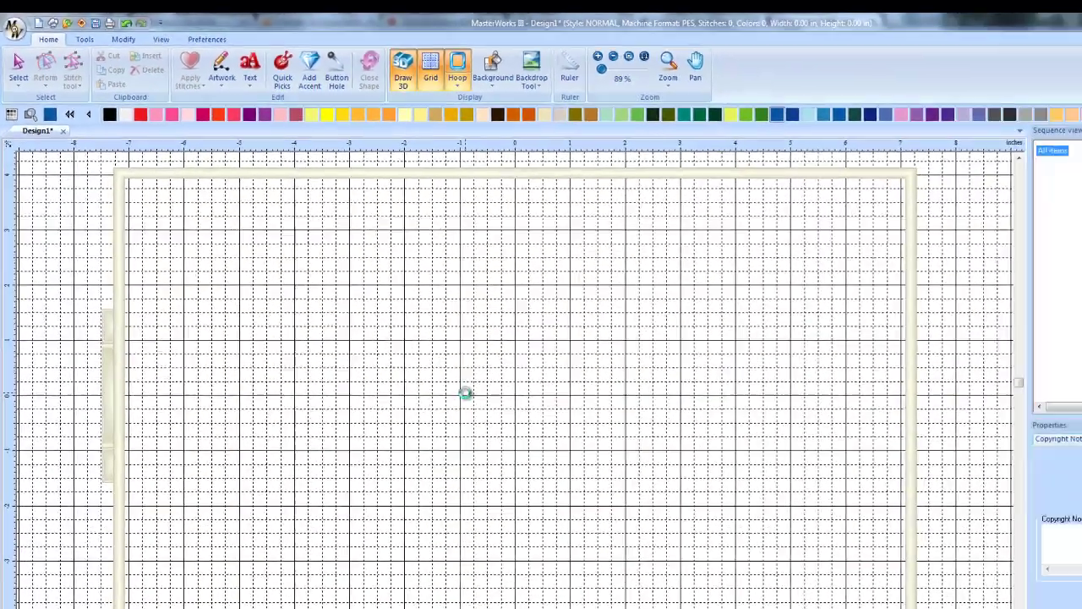
click(465, 393)
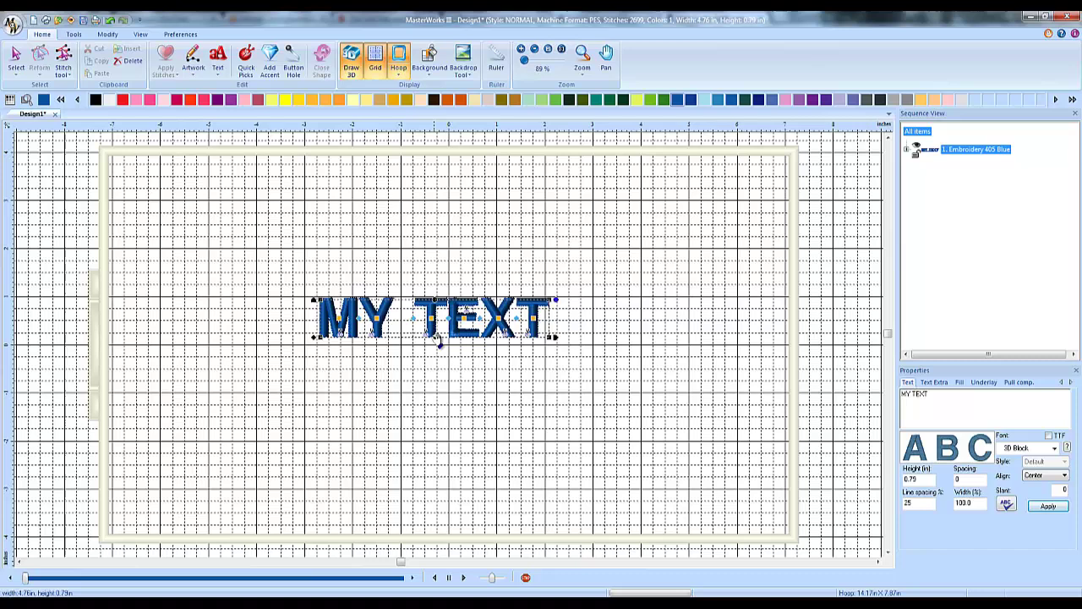
Step: Change the lettering's embroidery font to Classic Car
scroll(432, 330, up, 2)
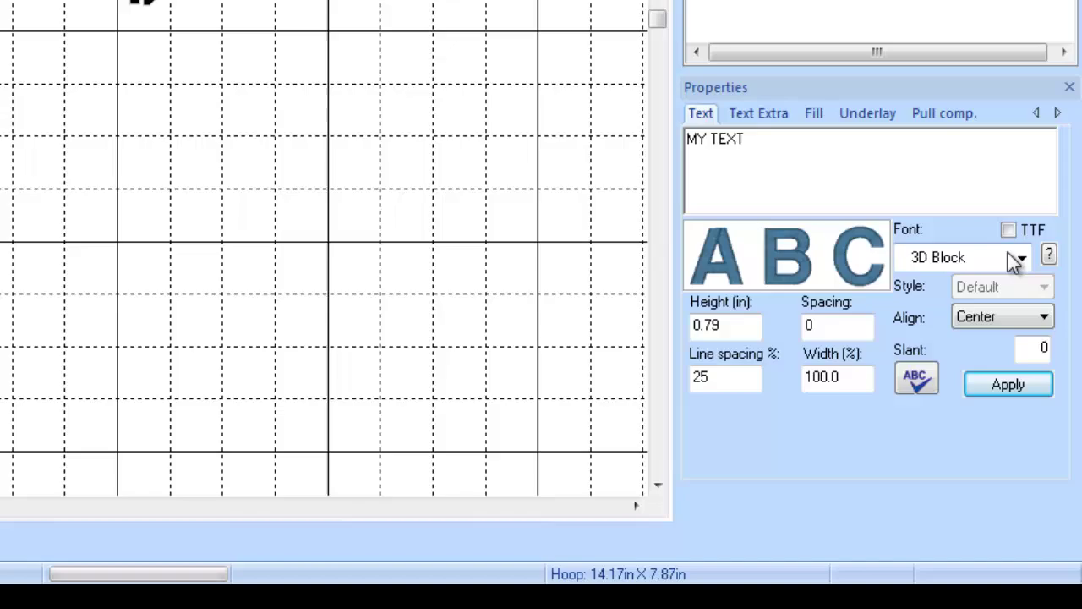
click(1053, 446)
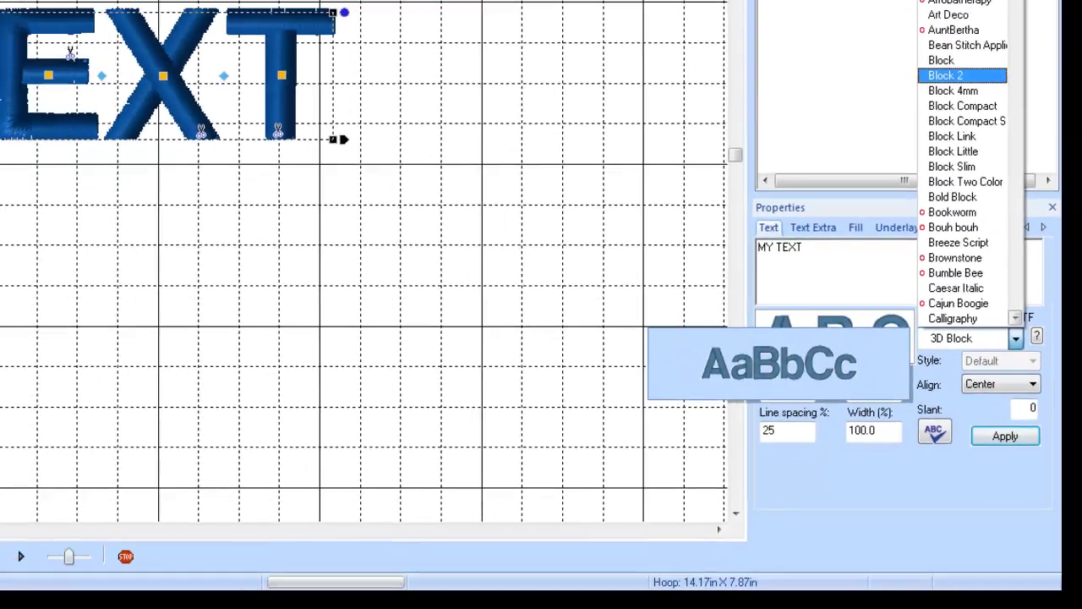
scroll(963, 169, down, 5)
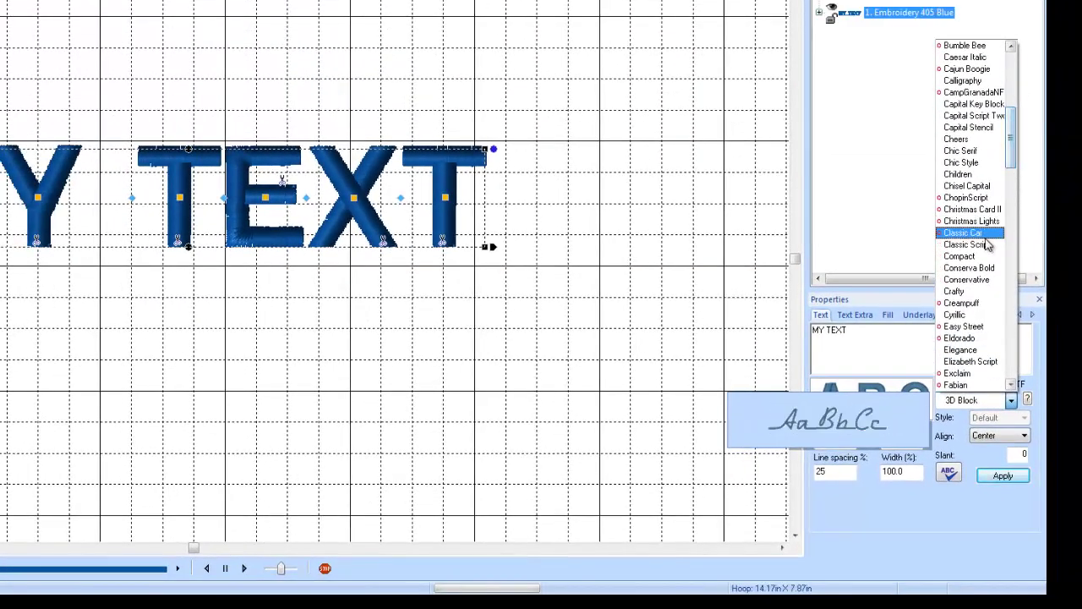
click(954, 139)
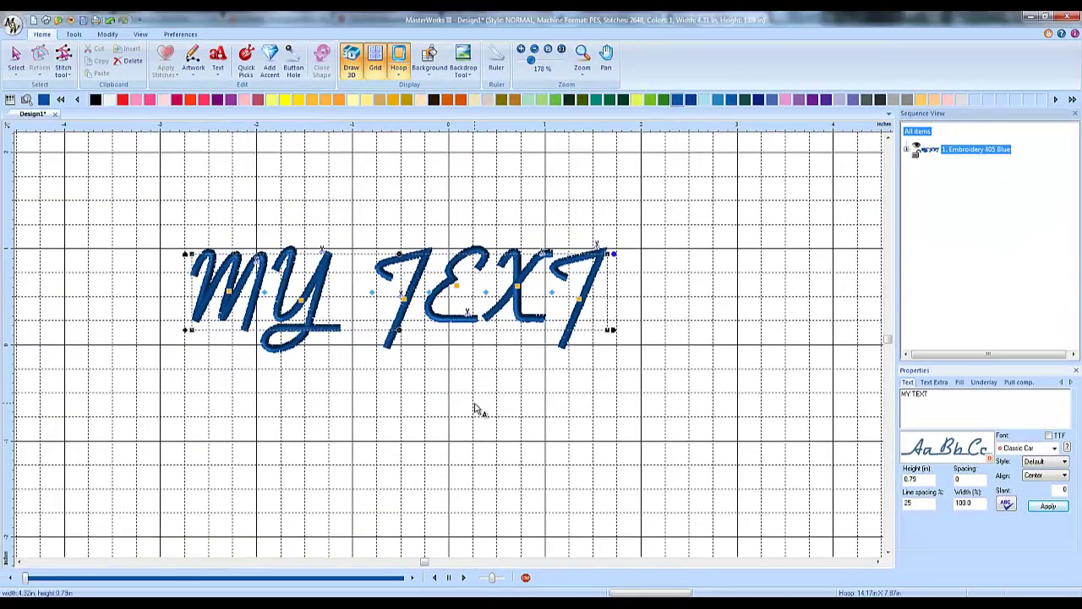
click(1054, 448)
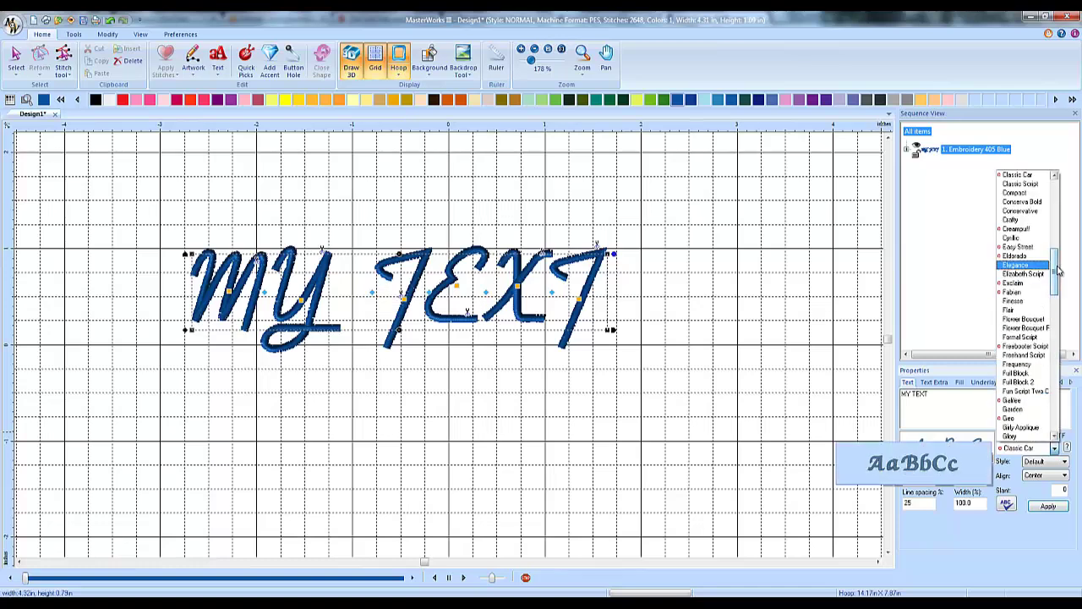
drag(1055, 267, 1054, 337)
scroll(1025, 389, up, 20)
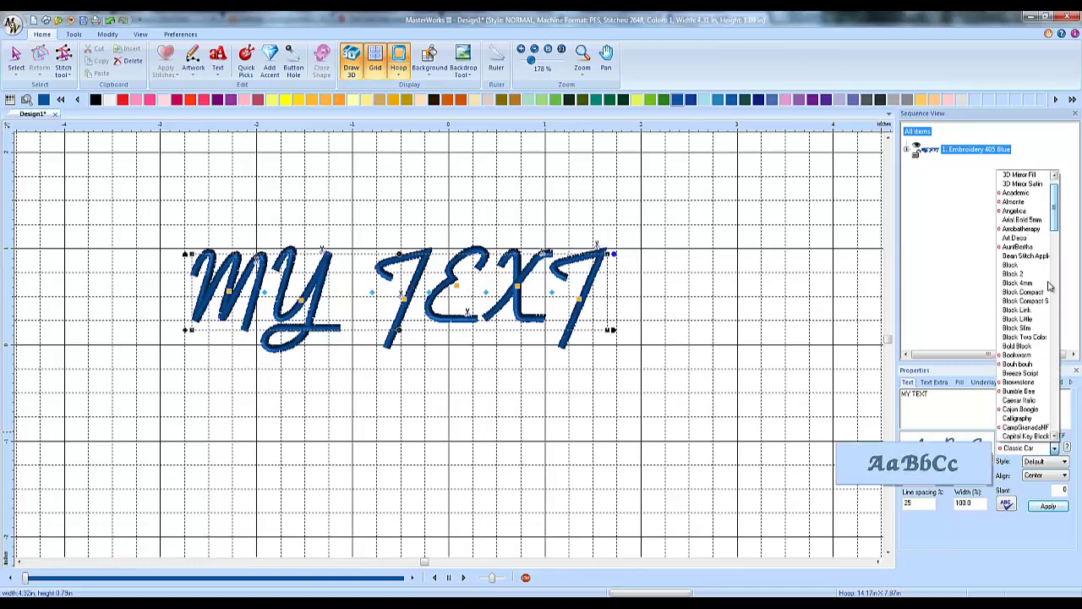
click(1020, 449)
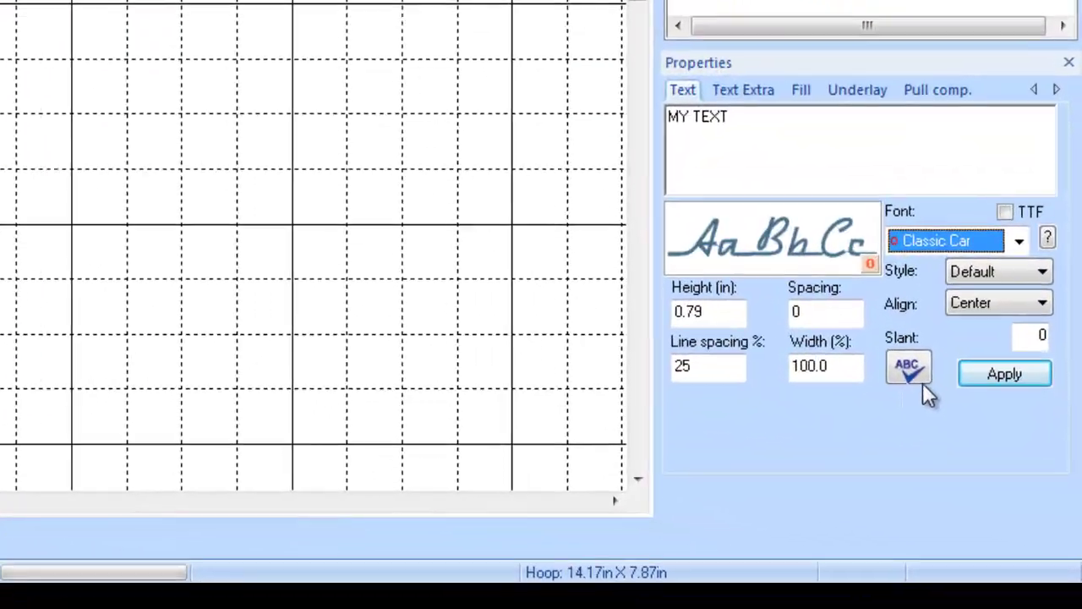
Step: Apply the TrueType font BatangChe to the lettering and move the text to the centre of the hoop
click(1004, 212)
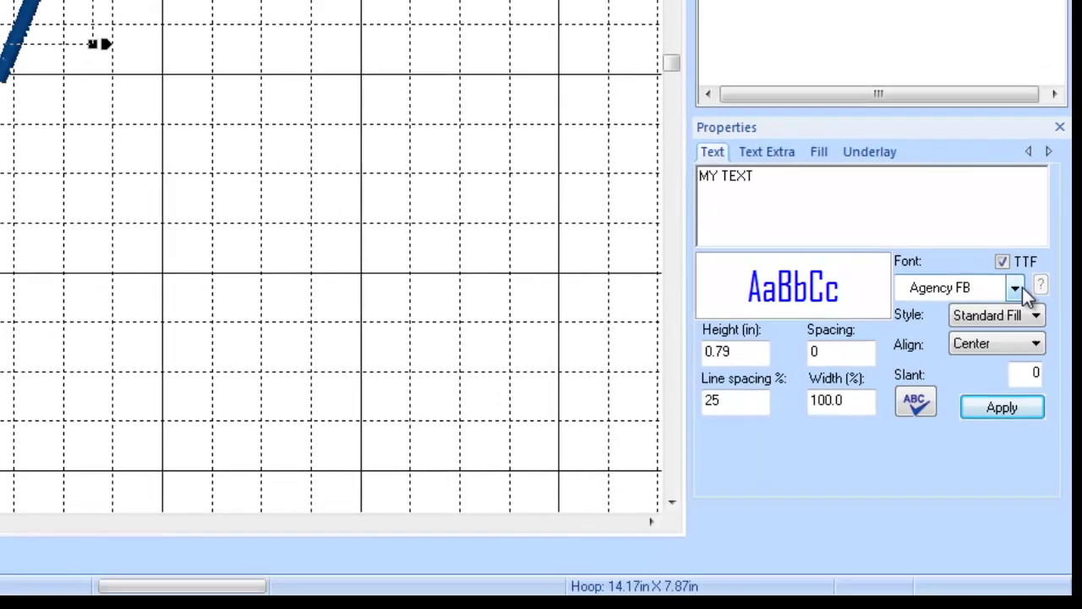
click(1018, 241)
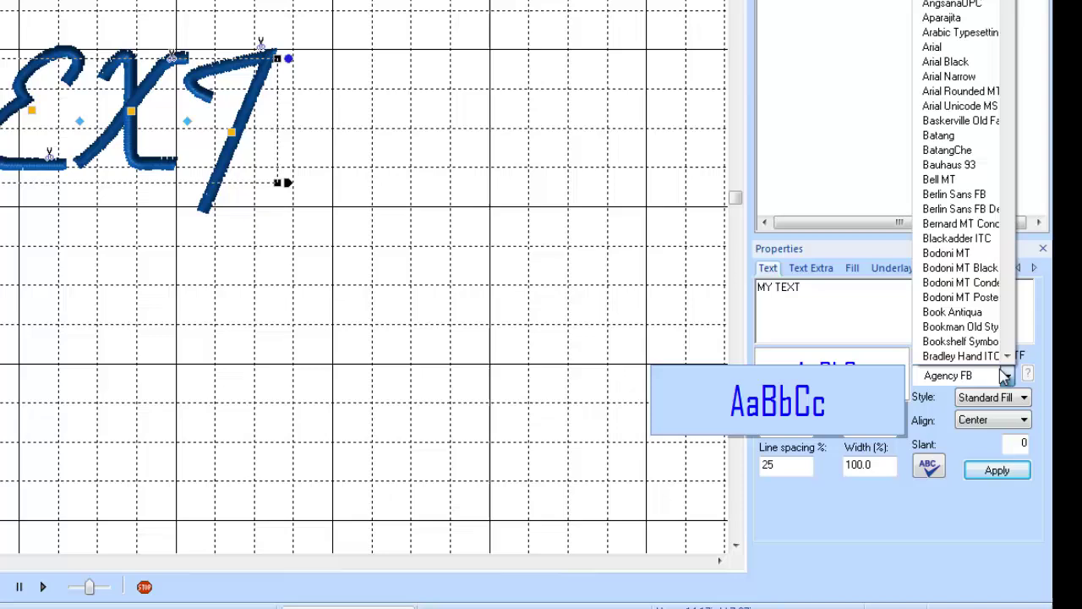
click(958, 456)
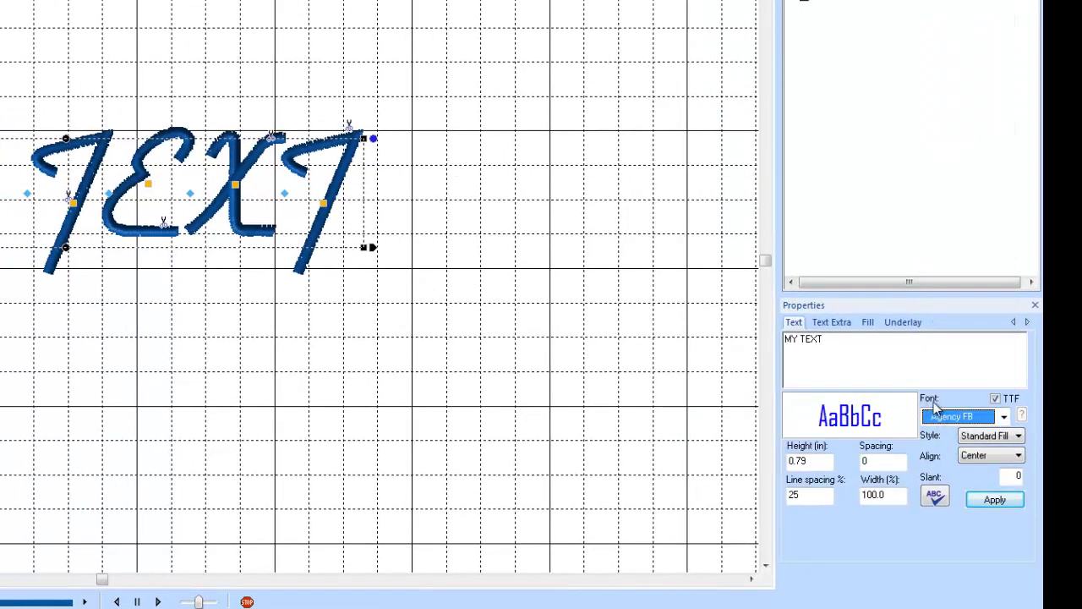
click(1002, 418)
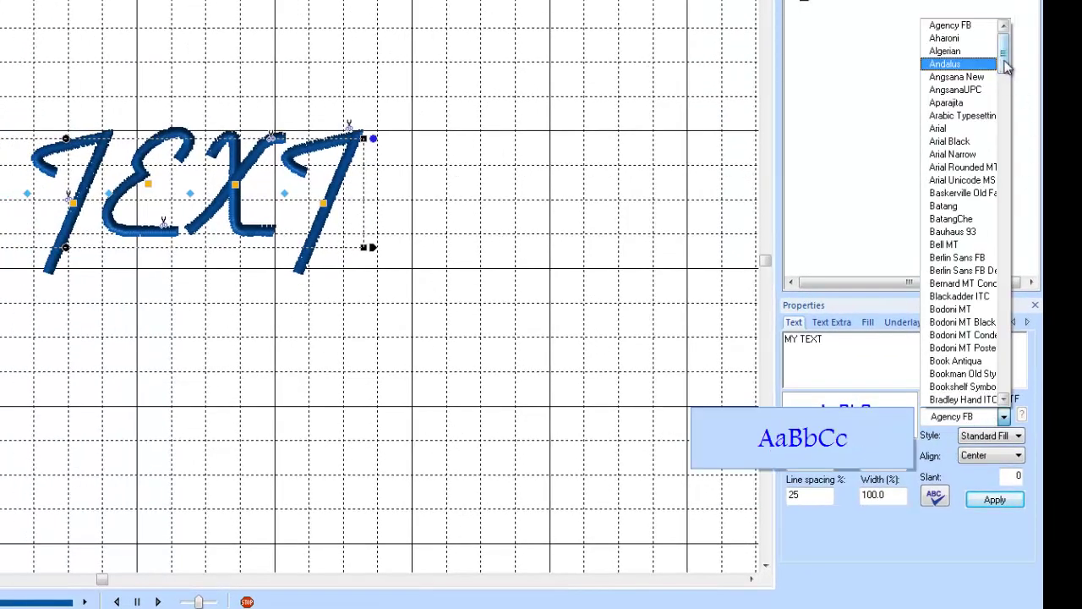
drag(1005, 61, 1013, 107)
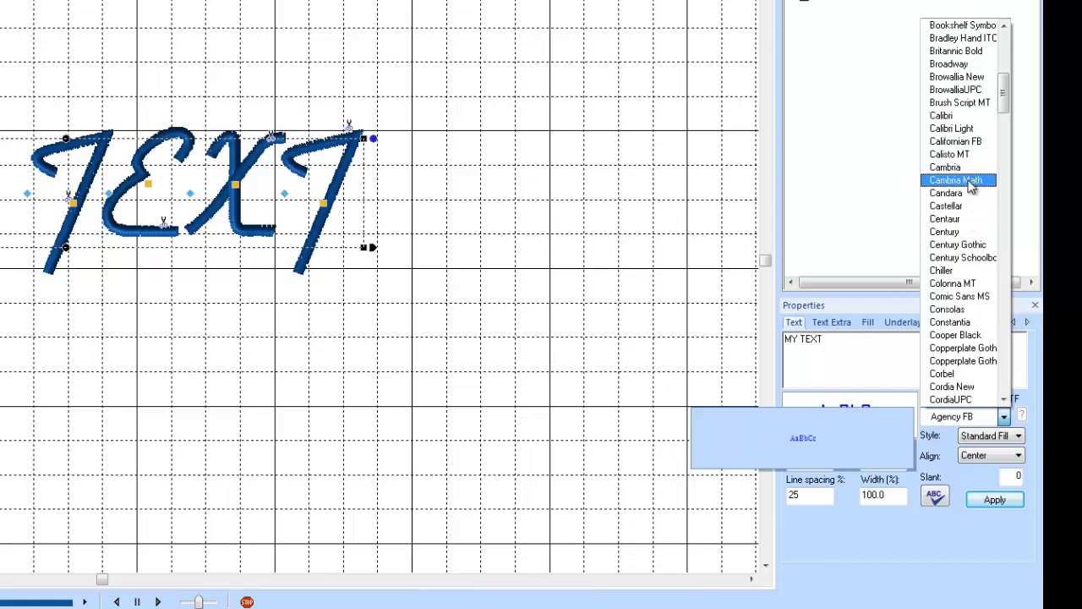
drag(1006, 95, 1008, 75)
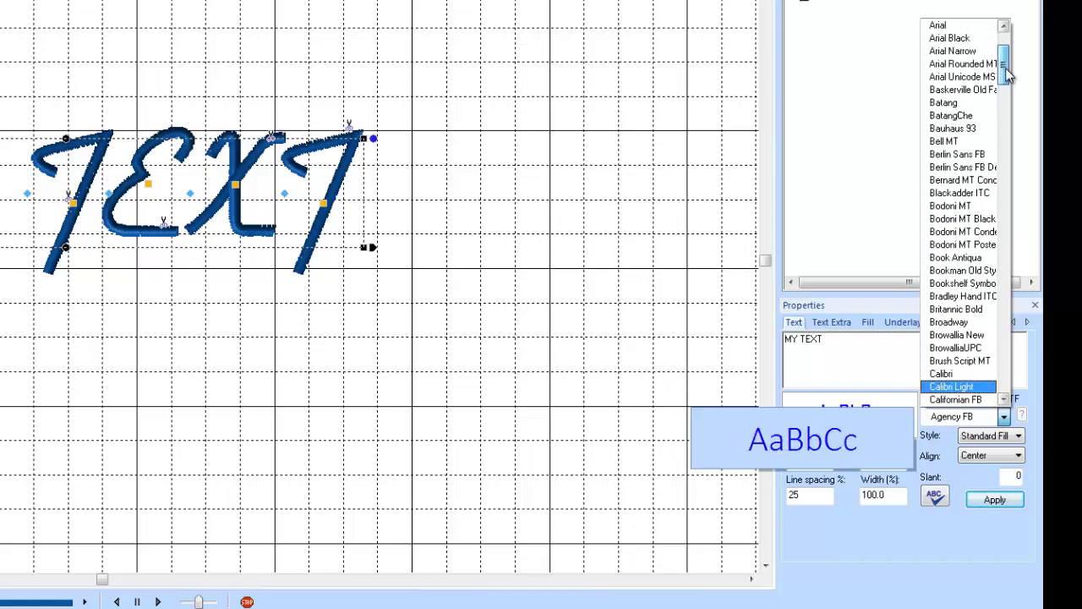
click(967, 119)
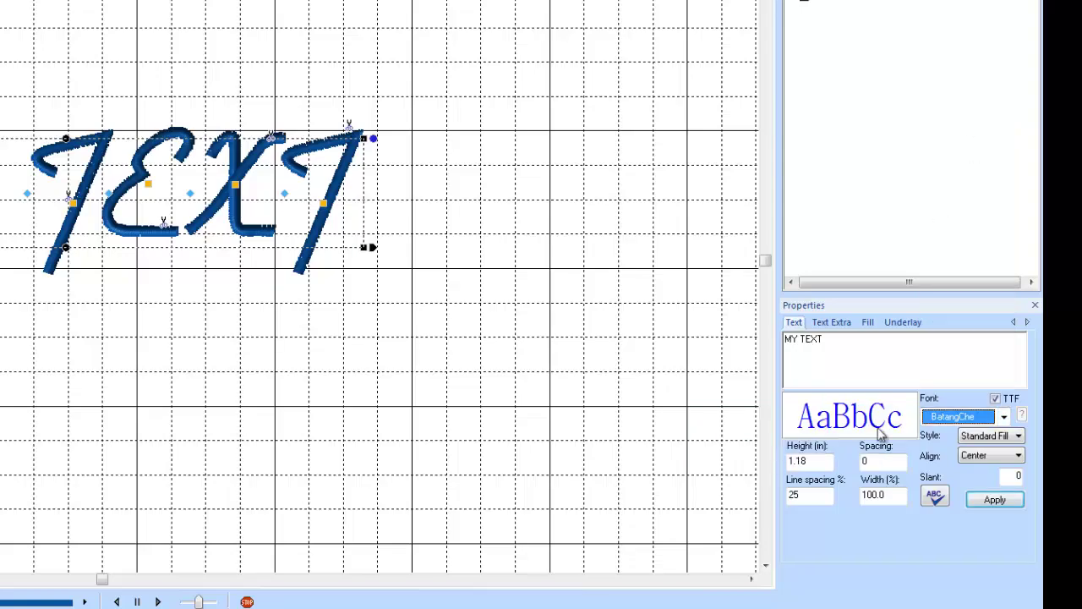
click(993, 503)
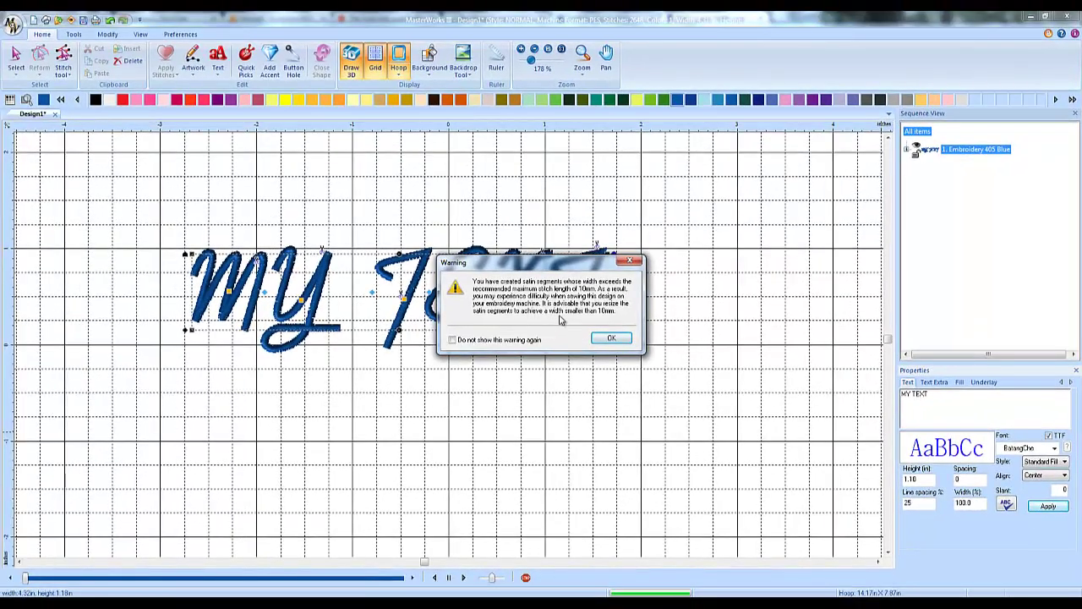
click(612, 340)
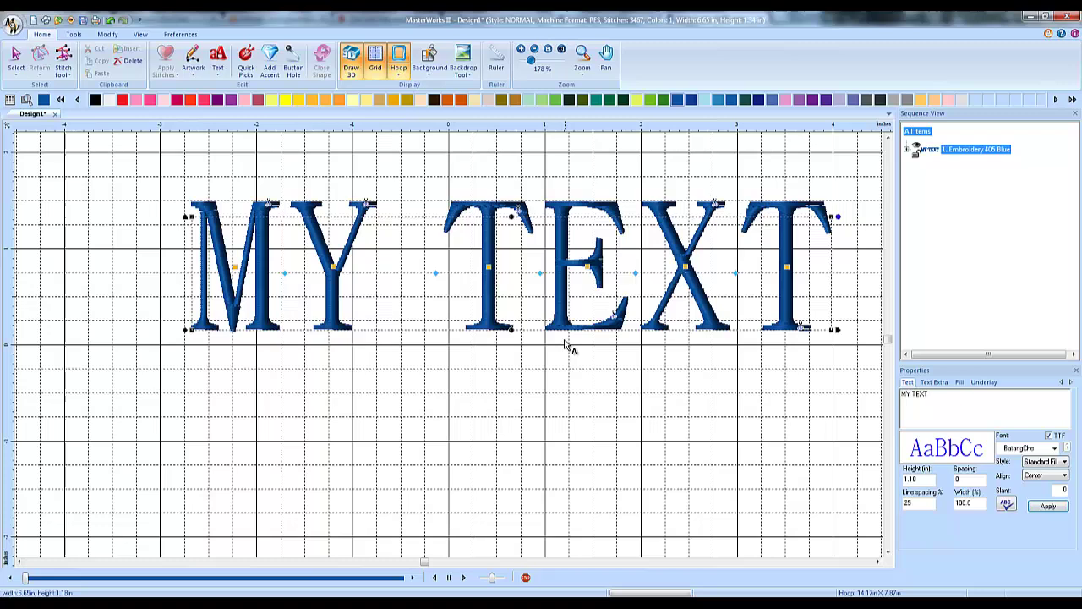
drag(490, 258, 432, 307)
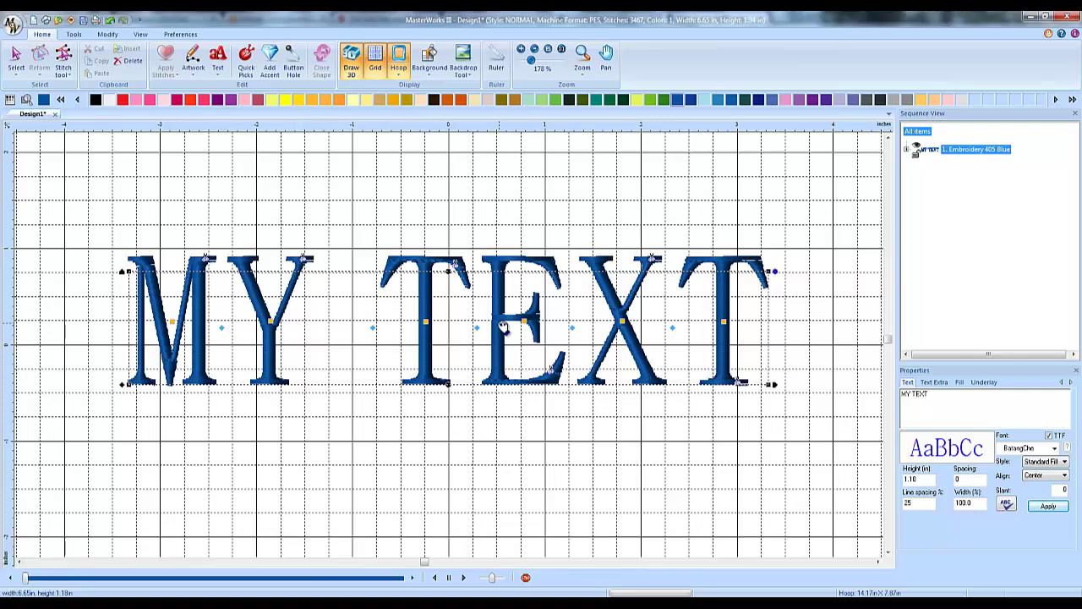
Step: Change the lettering's stitch style to Column and apply it
scroll(535, 322, up, 2)
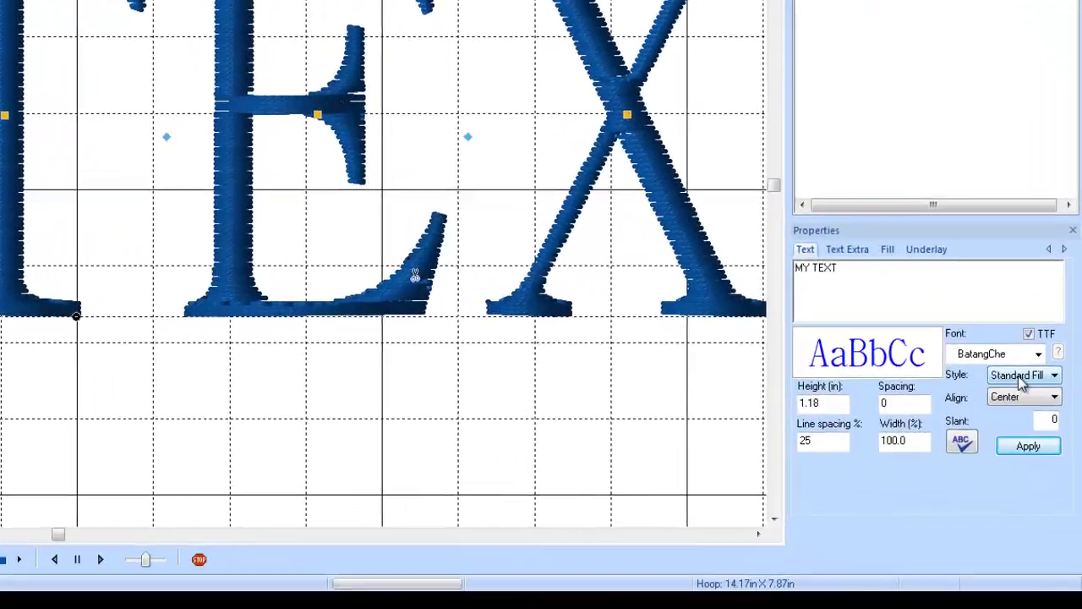
click(1044, 461)
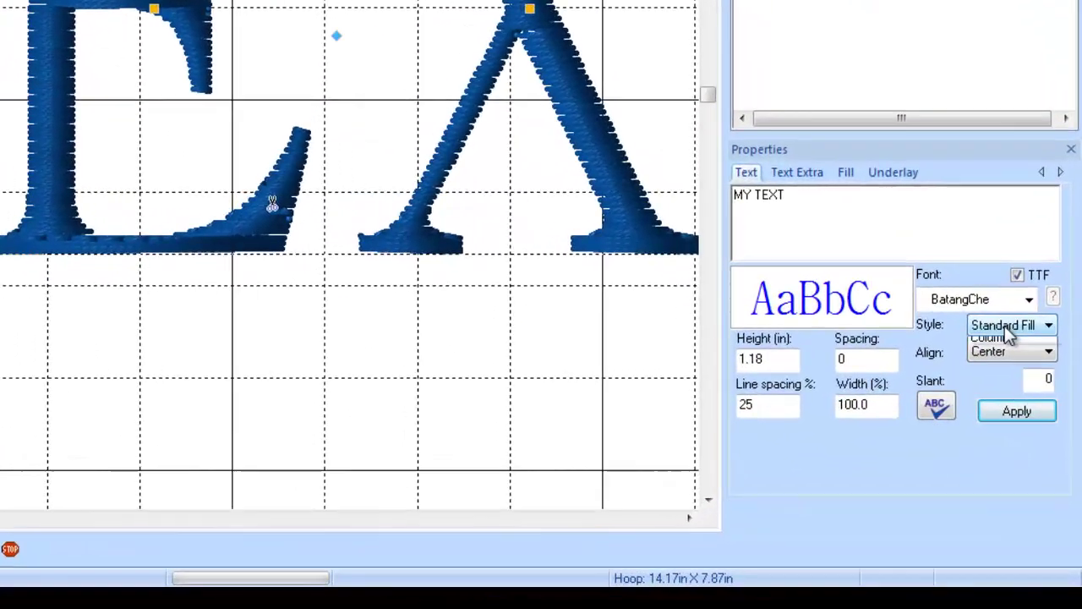
click(1003, 359)
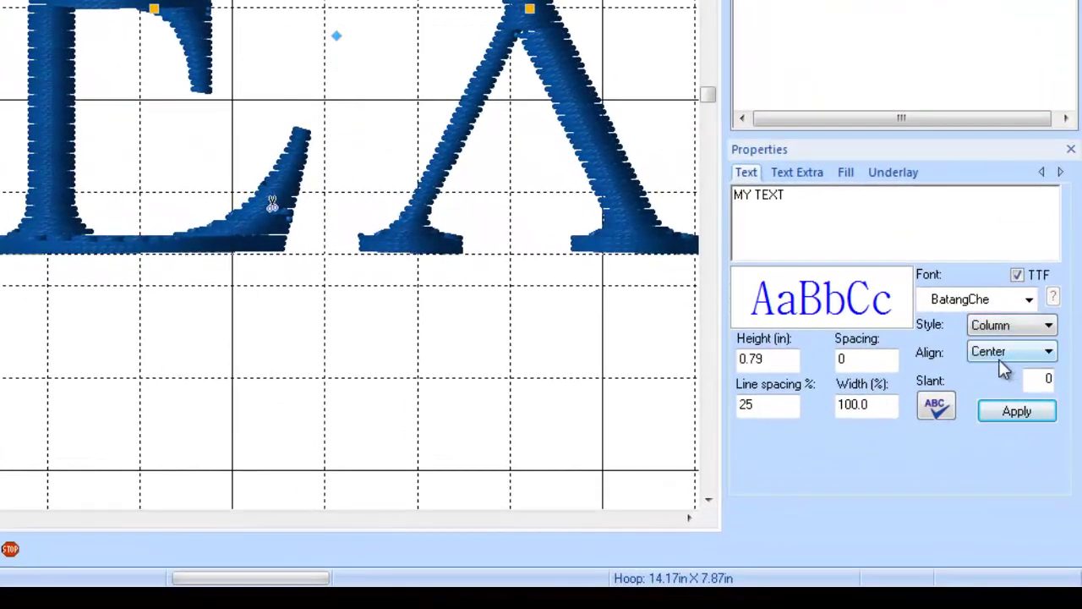
click(1014, 414)
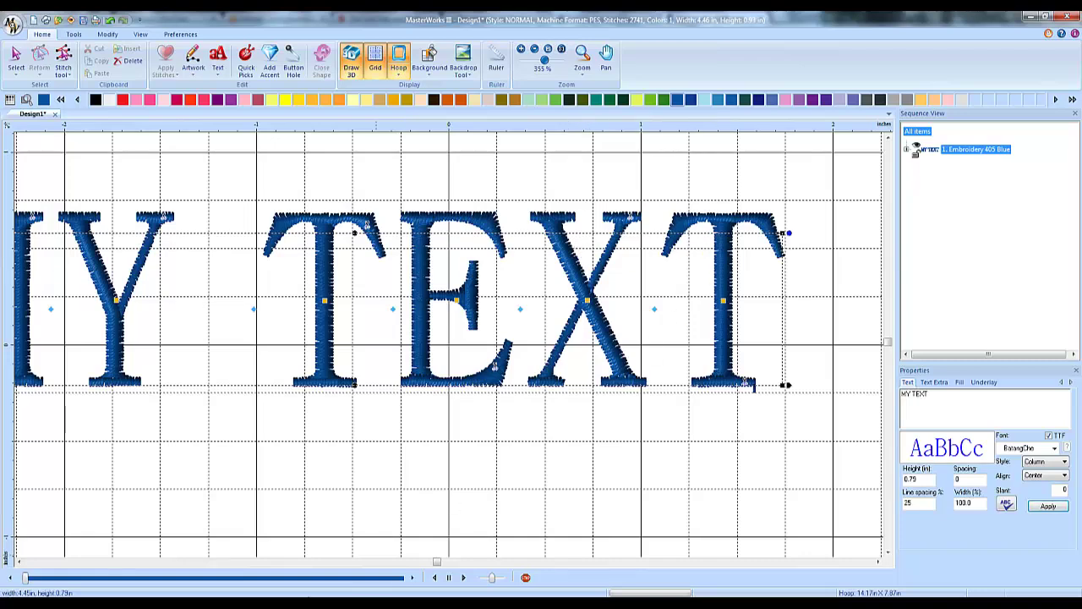
Step: Move the lettering about 1.2 inches to the left within the hoop and inspect its column stitching
scroll(157, 462, down, 1)
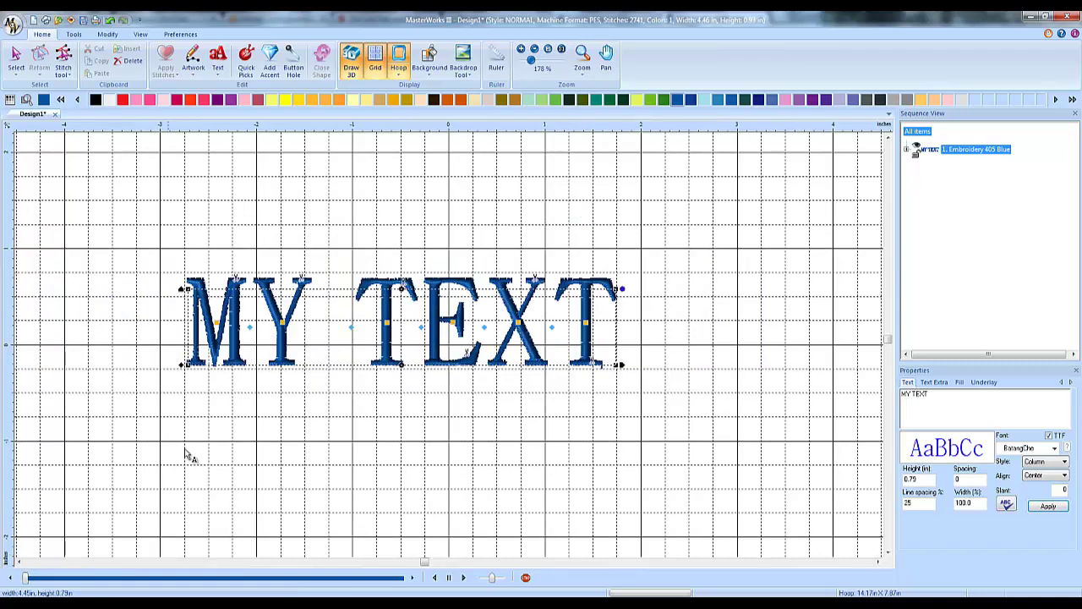
scroll(42, 560, left, 3)
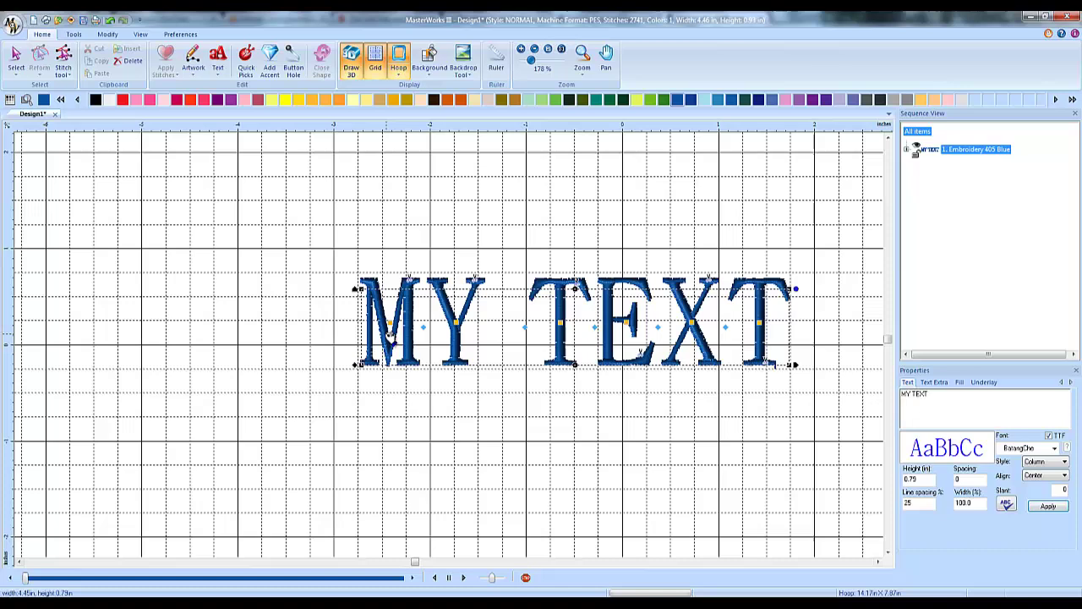
scroll(389, 339, up, 1)
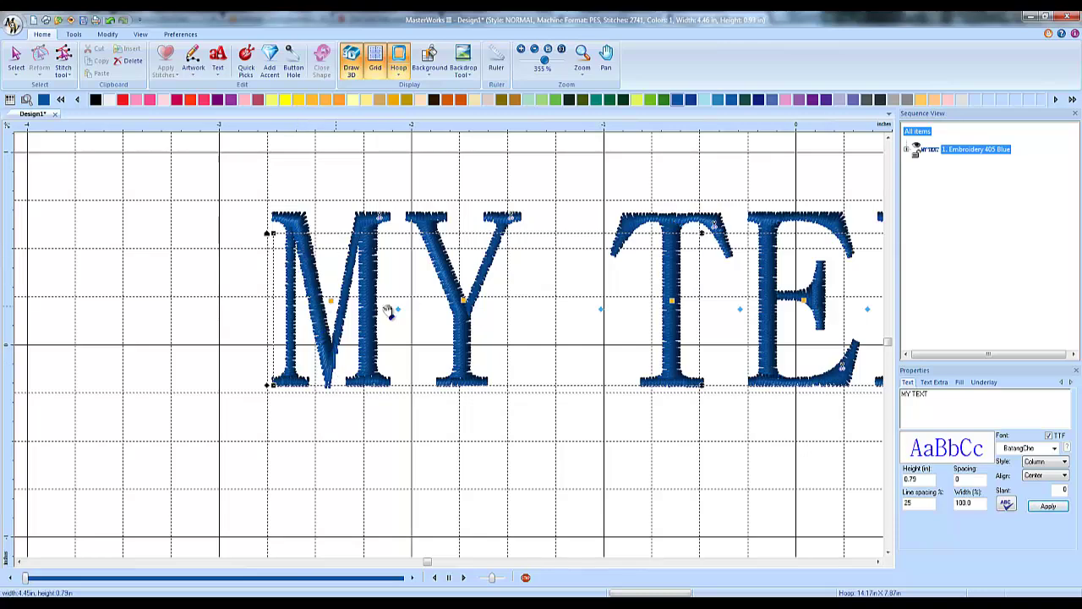
scroll(515, 379, down, 2)
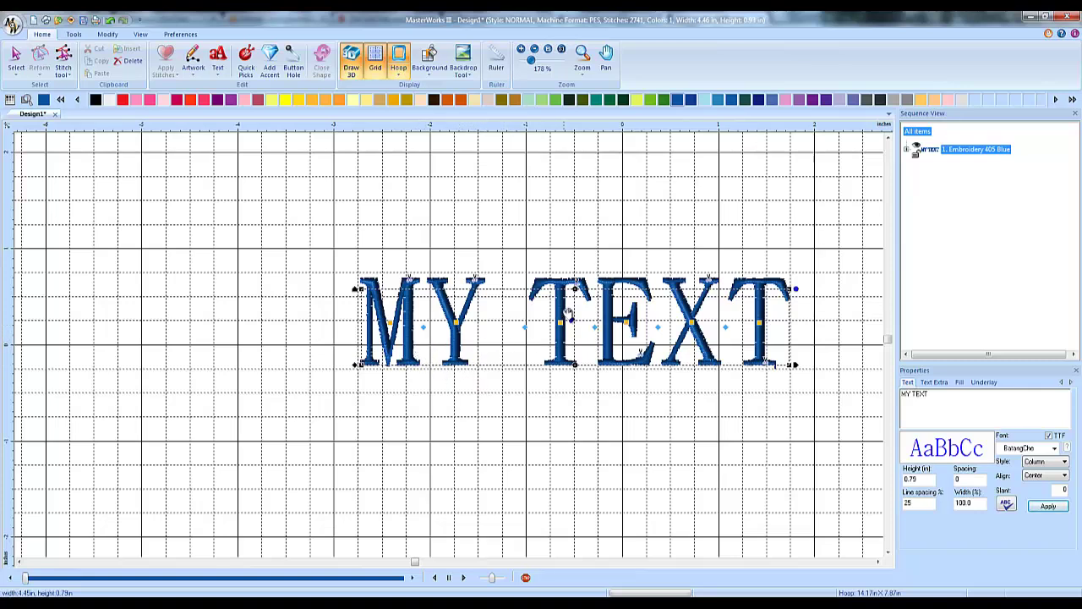
drag(565, 326, 452, 329)
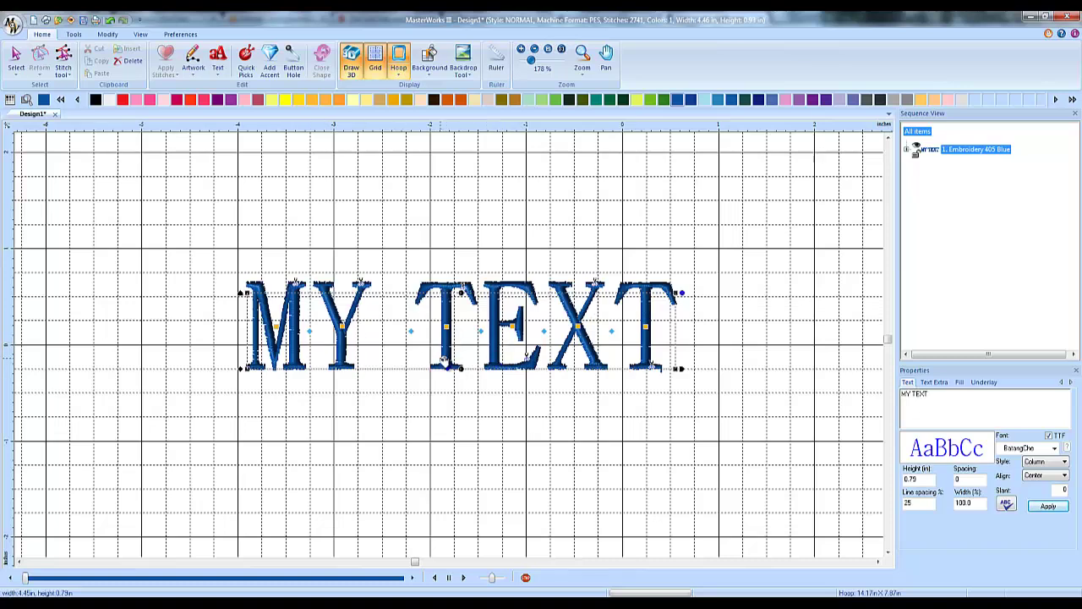
scroll(466, 355, up, 1)
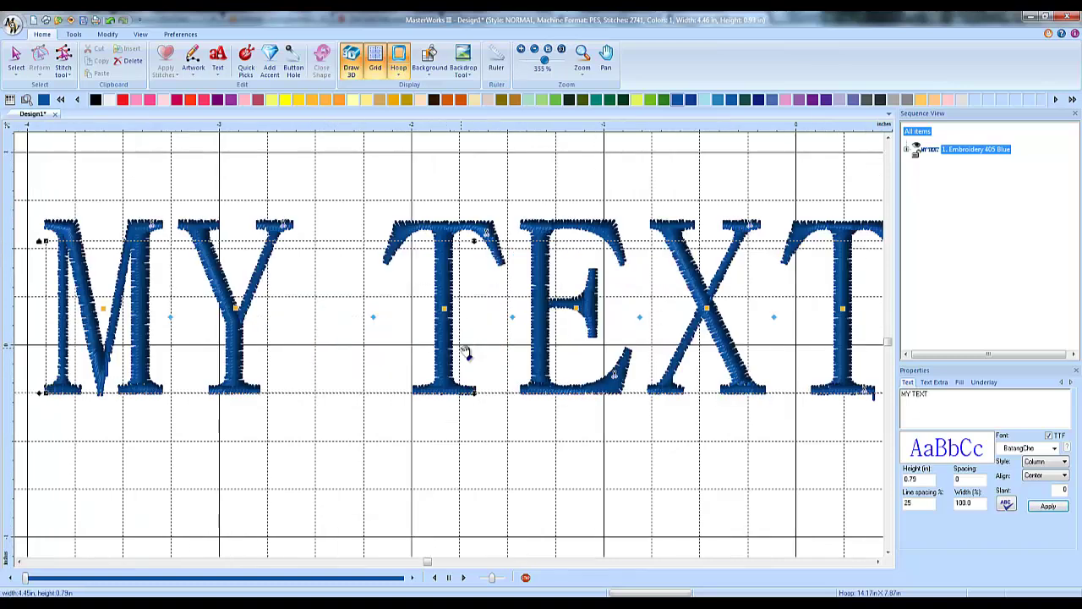
Step: Set the lettering's style back to Standard Fill, apply it and accept the stitch-length warning
click(1039, 463)
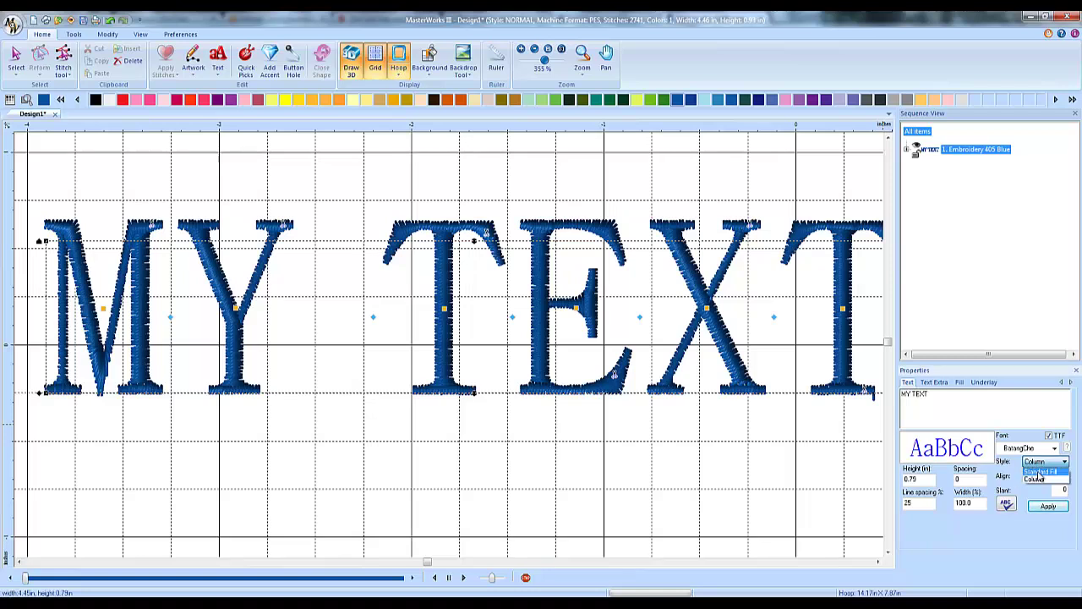
click(1039, 472)
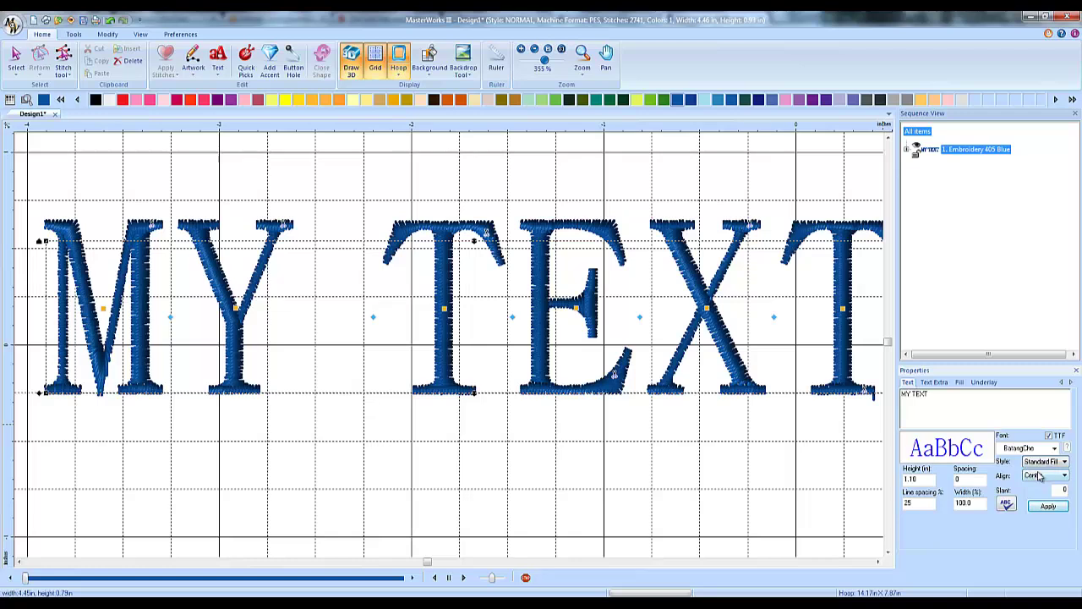
click(1048, 505)
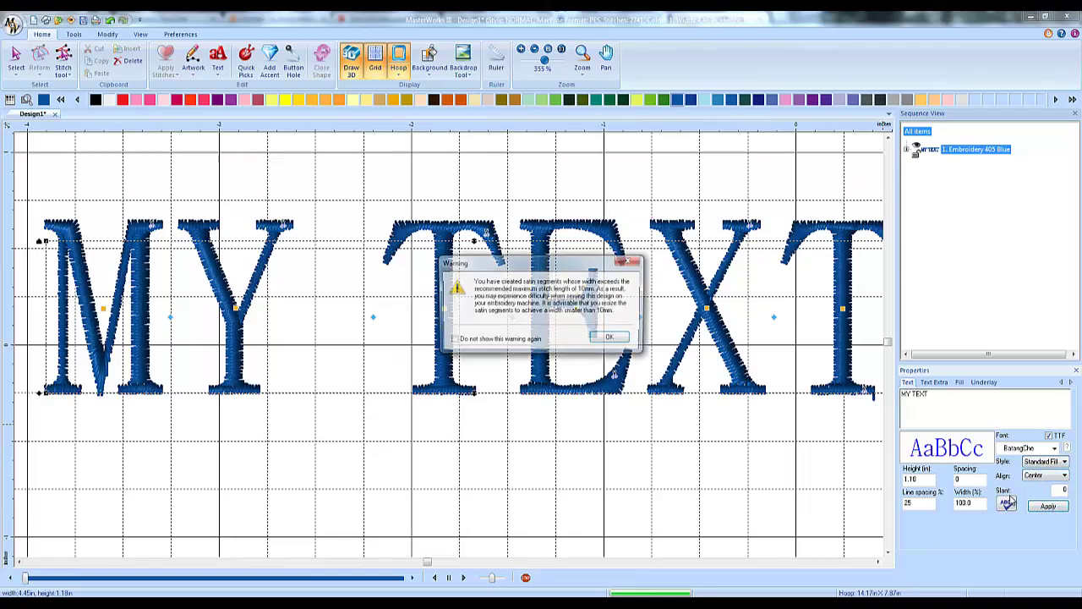
key(Return)
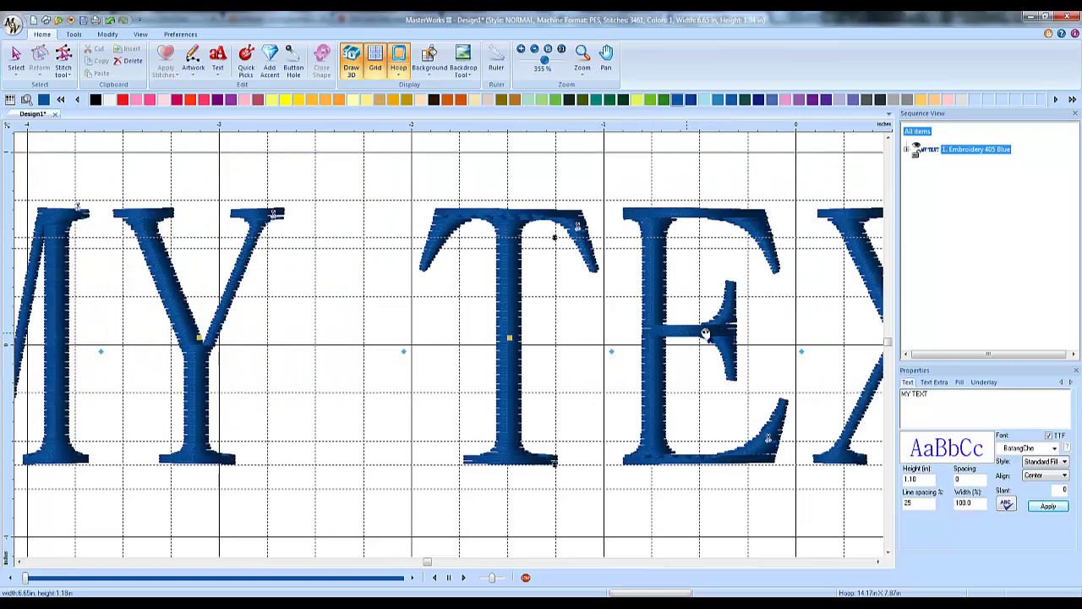
Step: Apply the Column style to the lettering and move it about 0.5 inches right and 0.3 inches up
click(1057, 448)
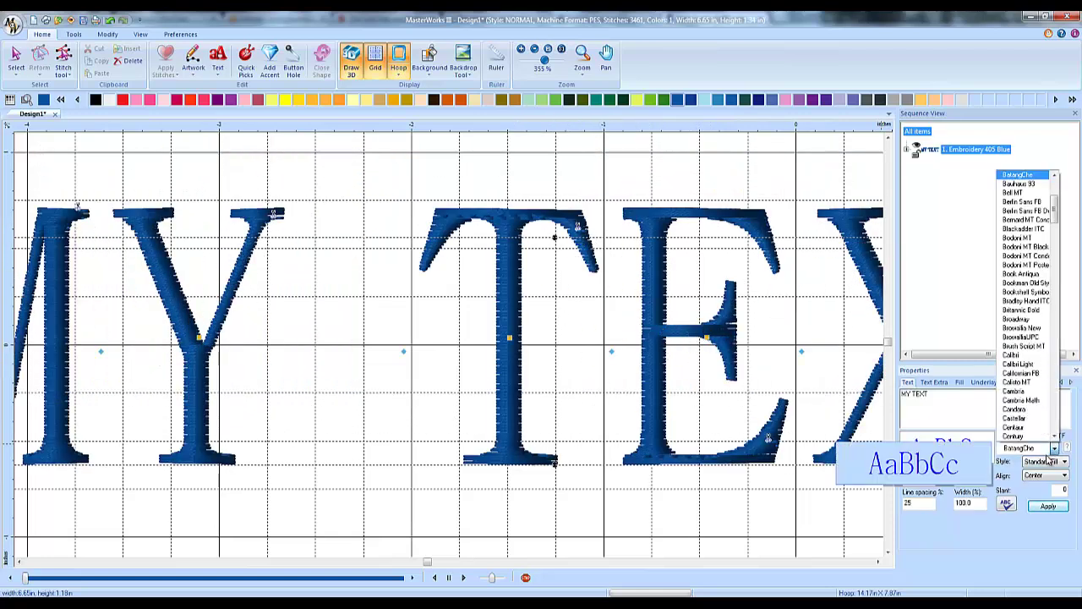
click(1018, 427)
click(1056, 462)
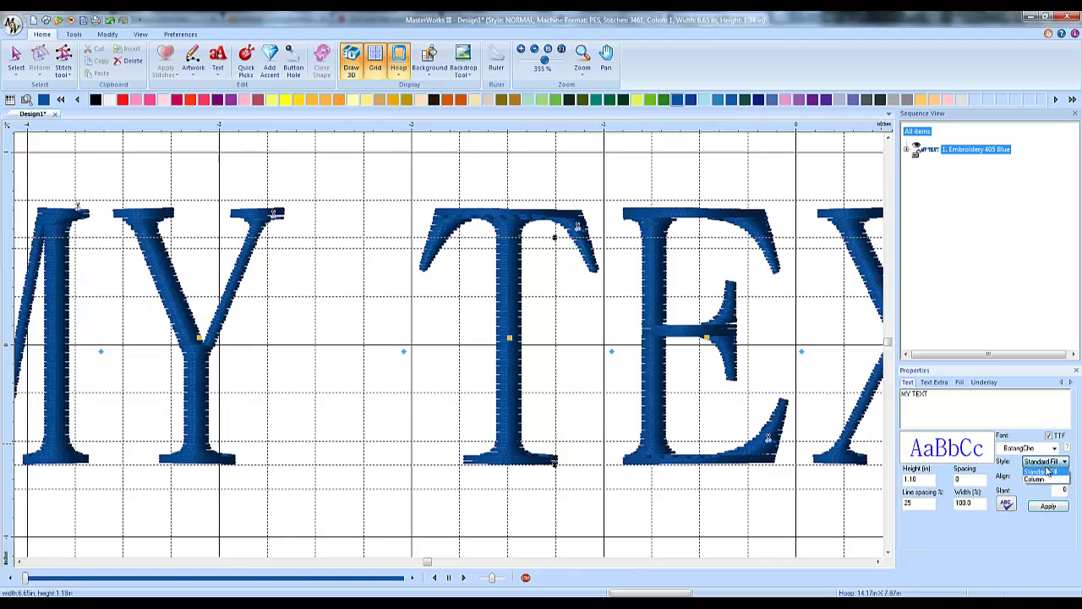
click(1049, 479)
click(1048, 506)
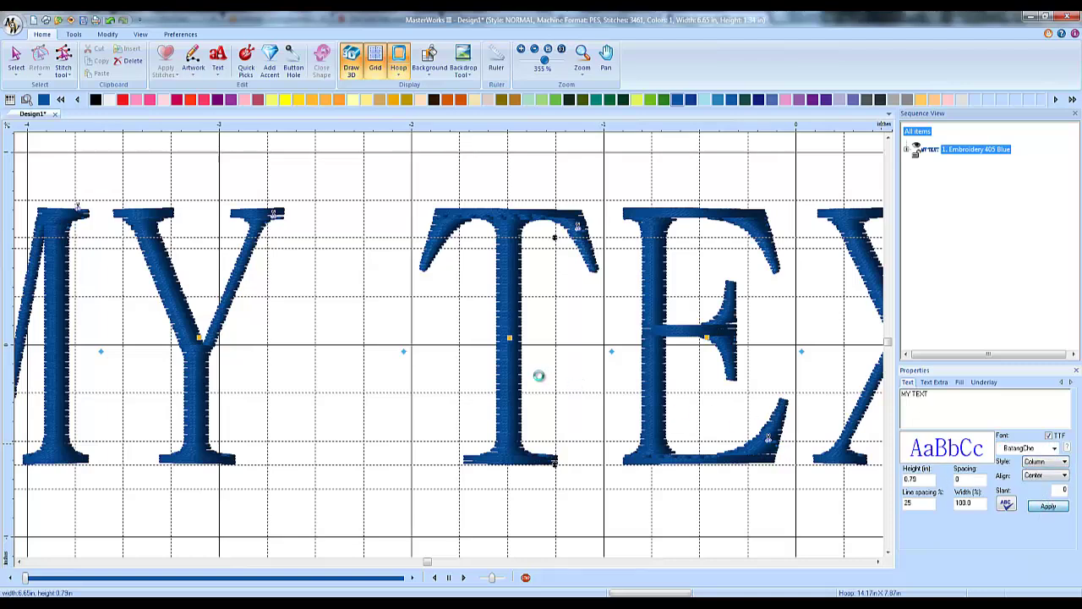
drag(425, 370, 519, 314)
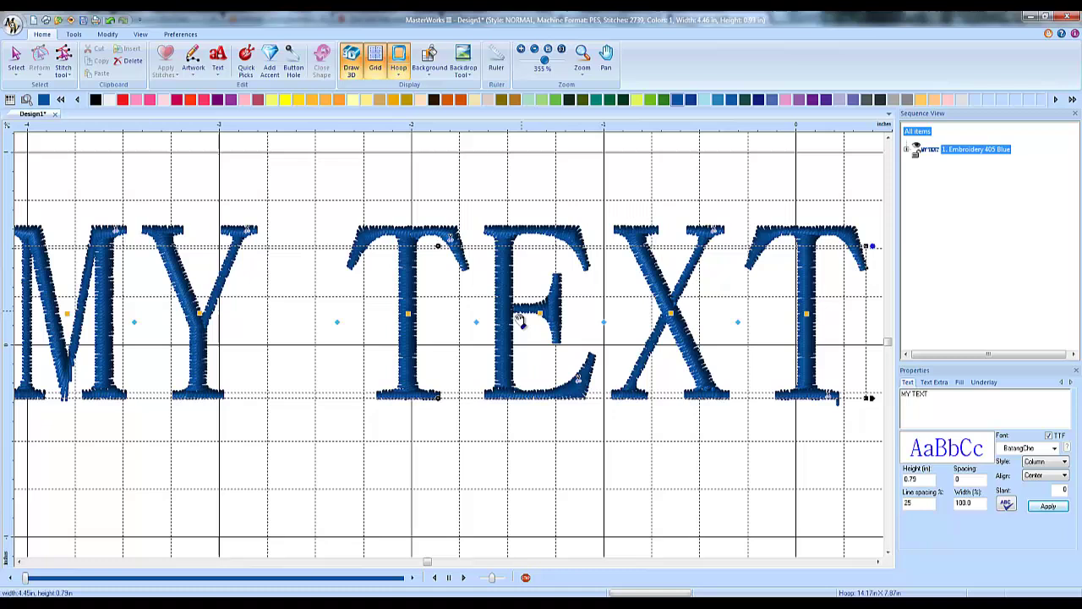